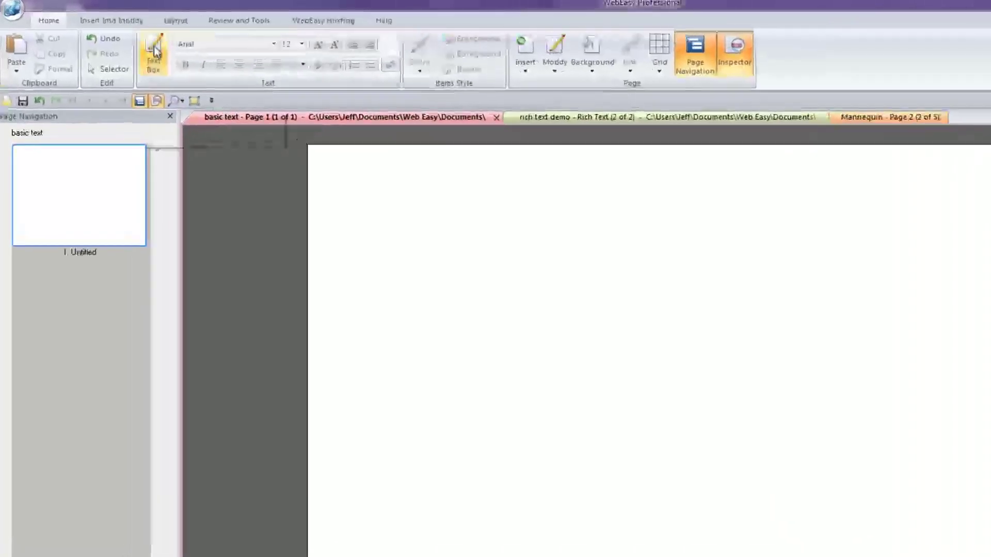
# Place a text box reading 'Type in the text you want in the box' near the page centre and select it
pyautogui.click(155, 51)
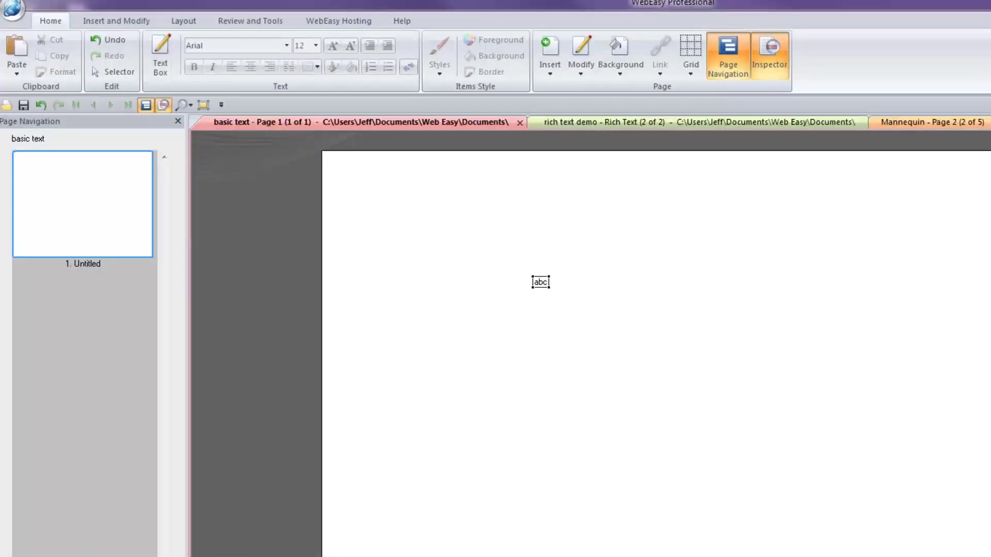
pyautogui.click(512, 266)
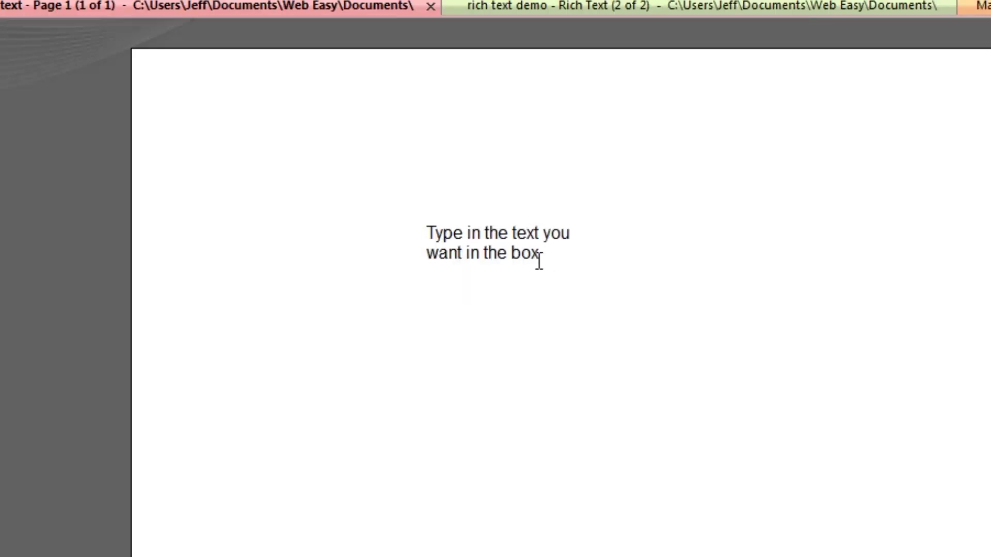
pyautogui.click(472, 180)
pyautogui.click(459, 234)
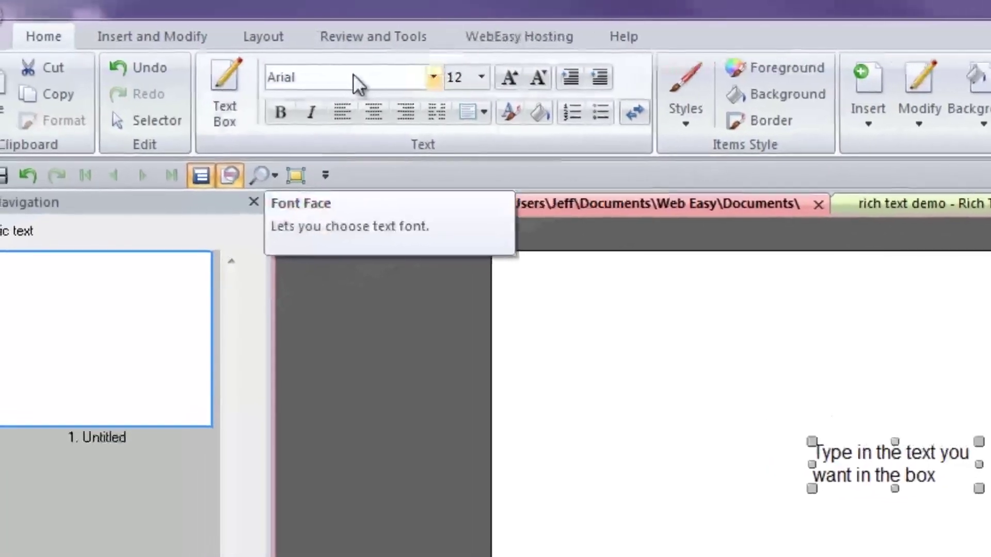
pyautogui.click(433, 77)
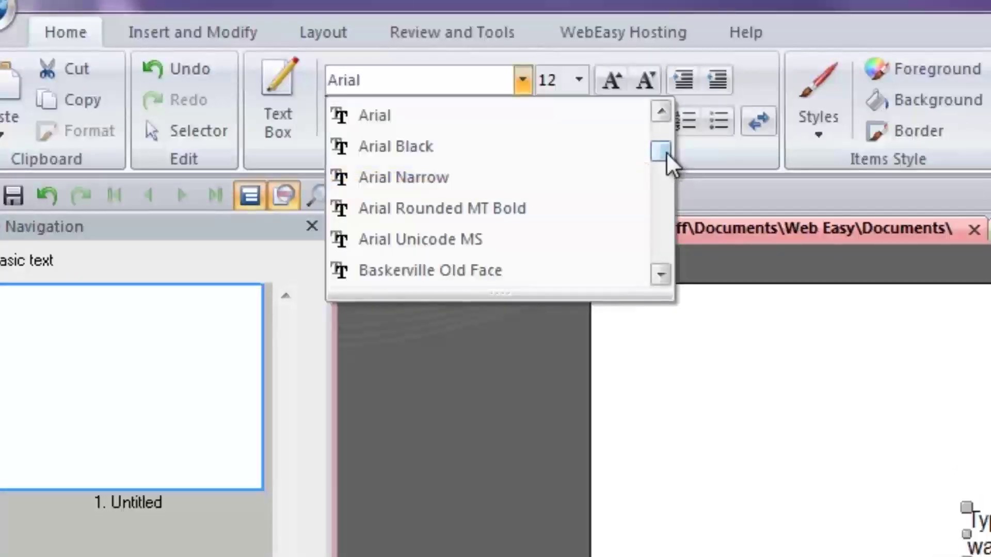
pyautogui.moveTo(667, 152); pyautogui.dragTo(640, 240)
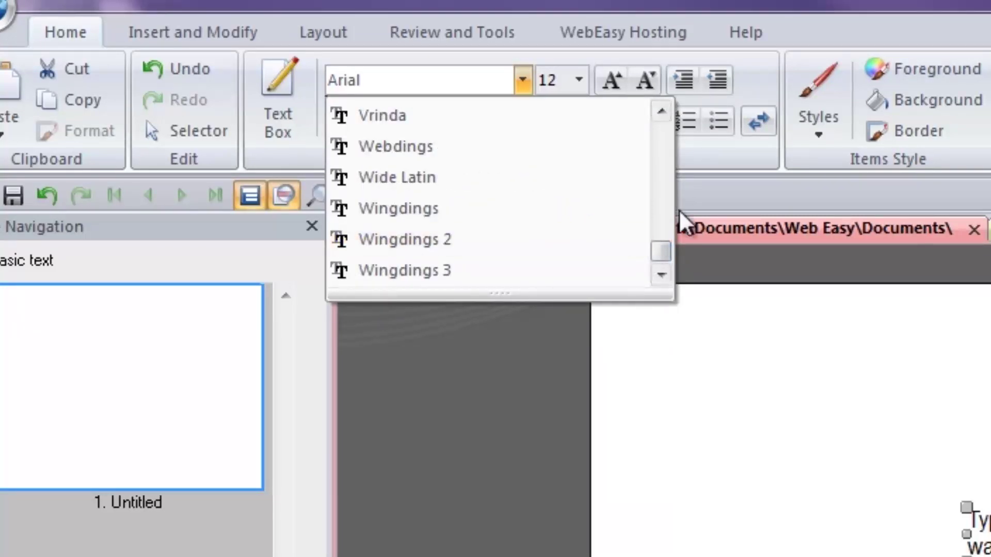
pyautogui.scroll(2, 667, 196)
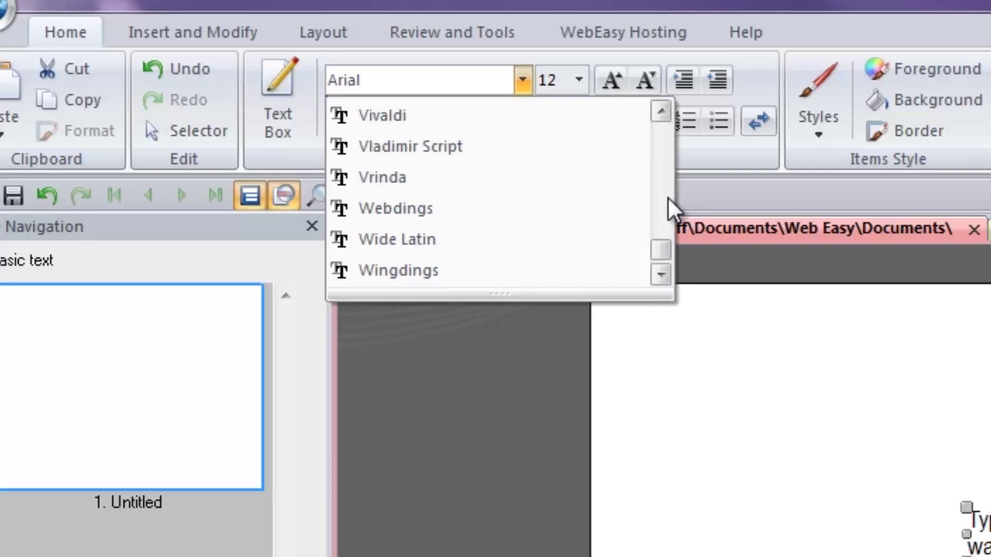
pyautogui.scroll(2, 667, 197)
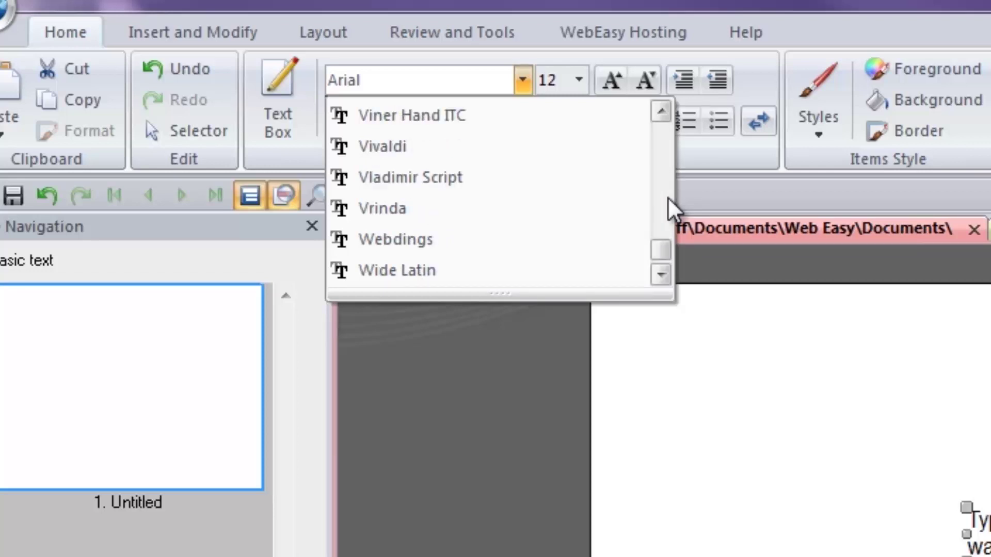
pyautogui.scroll(9, 667, 196)
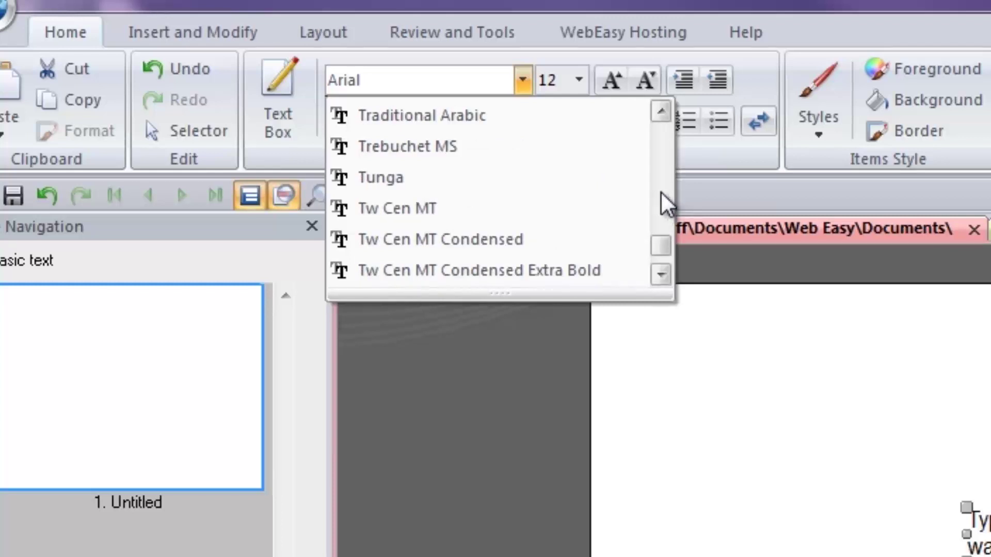
pyautogui.click(762, 7)
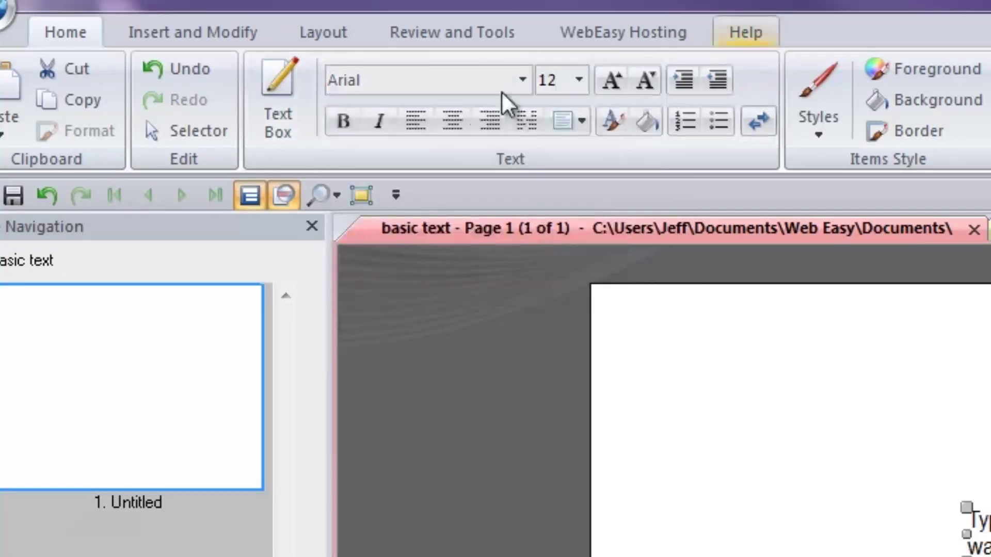
pyautogui.click(579, 80)
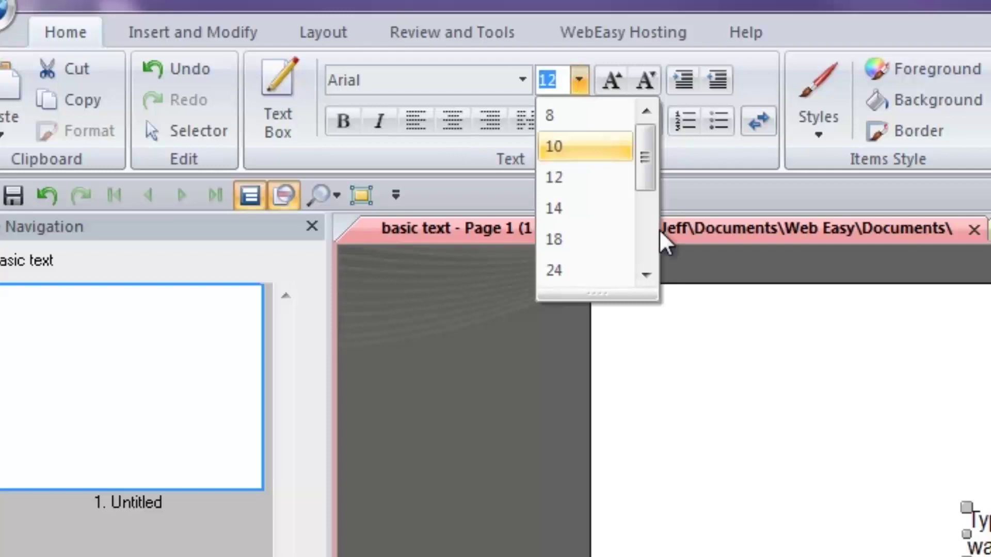
pyautogui.moveTo(645, 132); pyautogui.dragTo(645, 239)
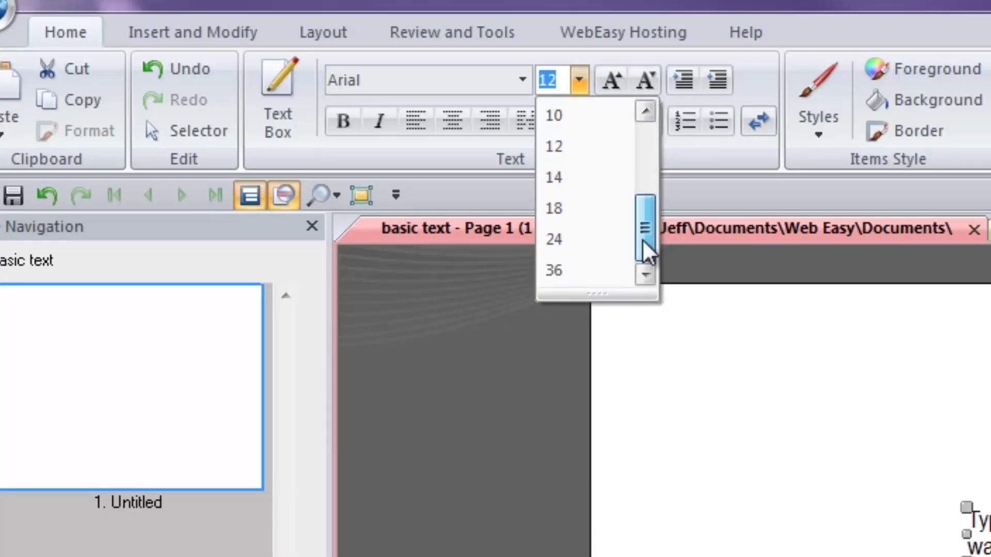
pyautogui.click(657, 98)
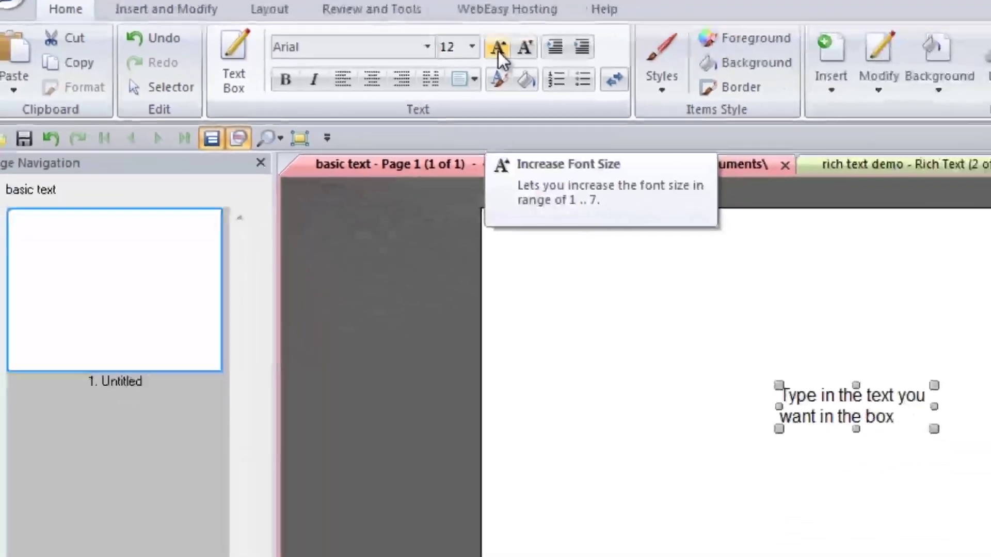
pyautogui.click(611, 83)
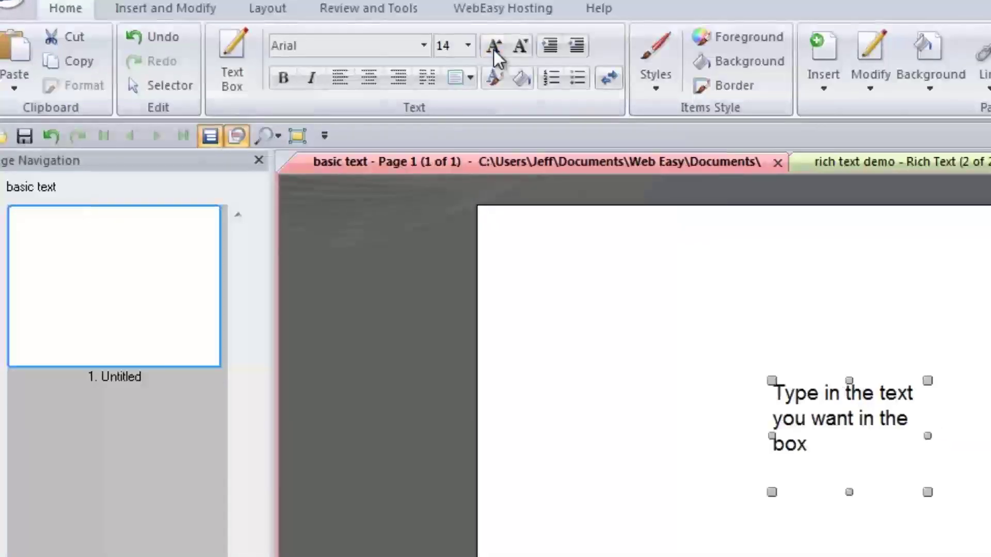
pyautogui.click(521, 50)
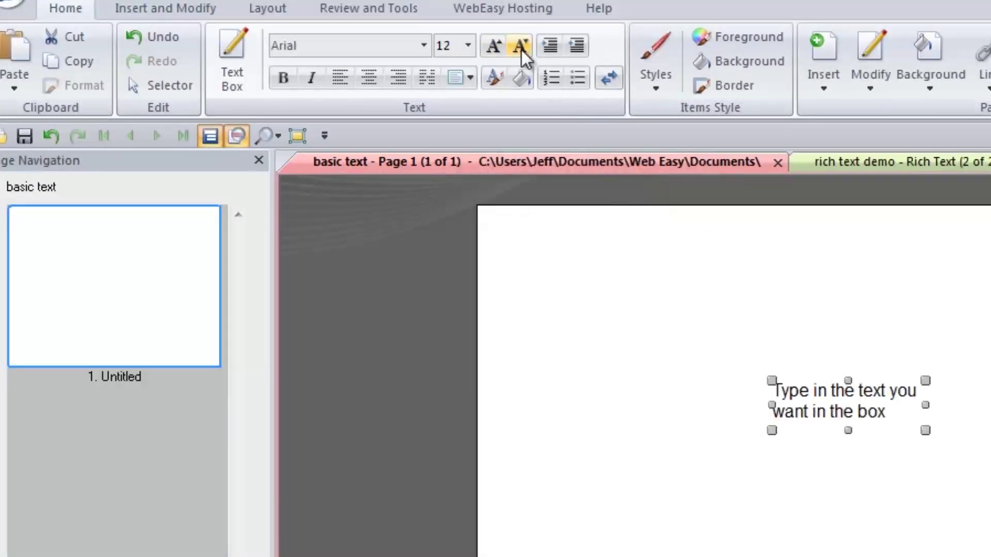
pyautogui.click(493, 49)
pyautogui.click(495, 49)
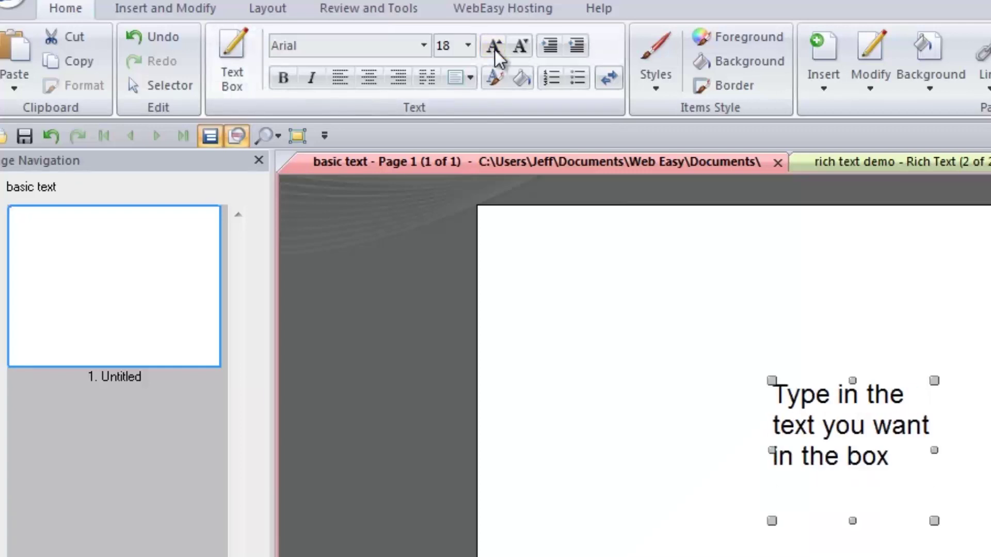
pyautogui.click(521, 49)
pyautogui.click(522, 50)
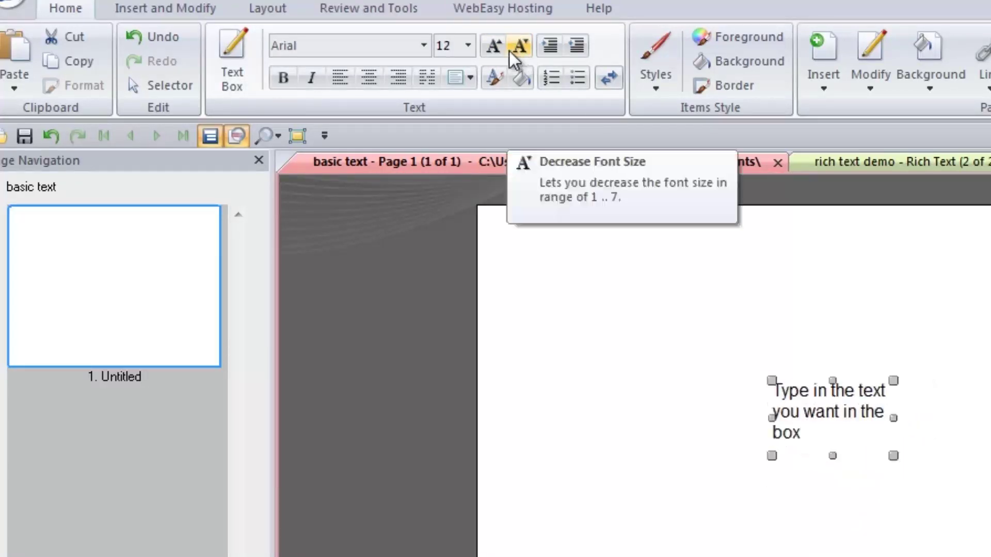
pyautogui.click(572, 46)
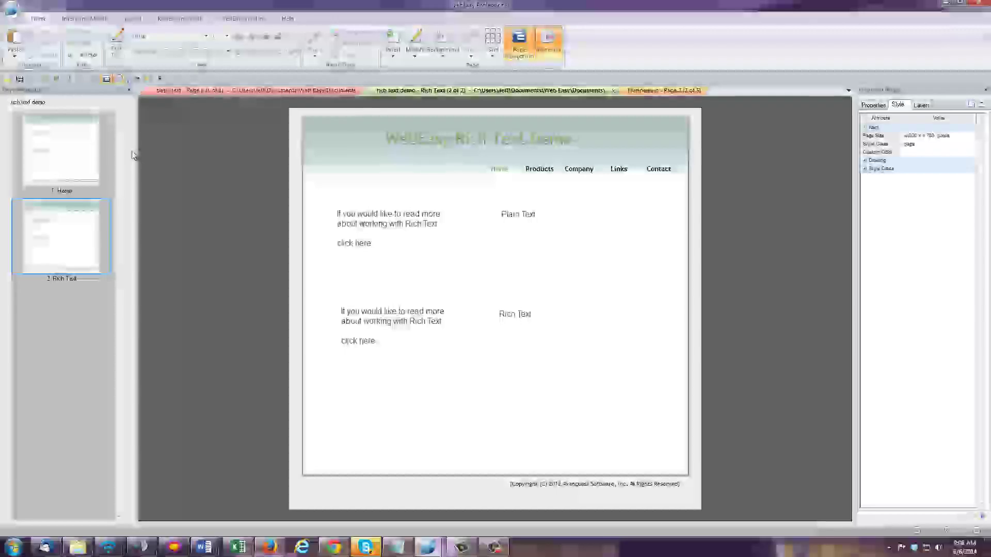
# On the Home page, set the upper 'If you would like to read more' box's text to size 14
pyautogui.click(84, 145)
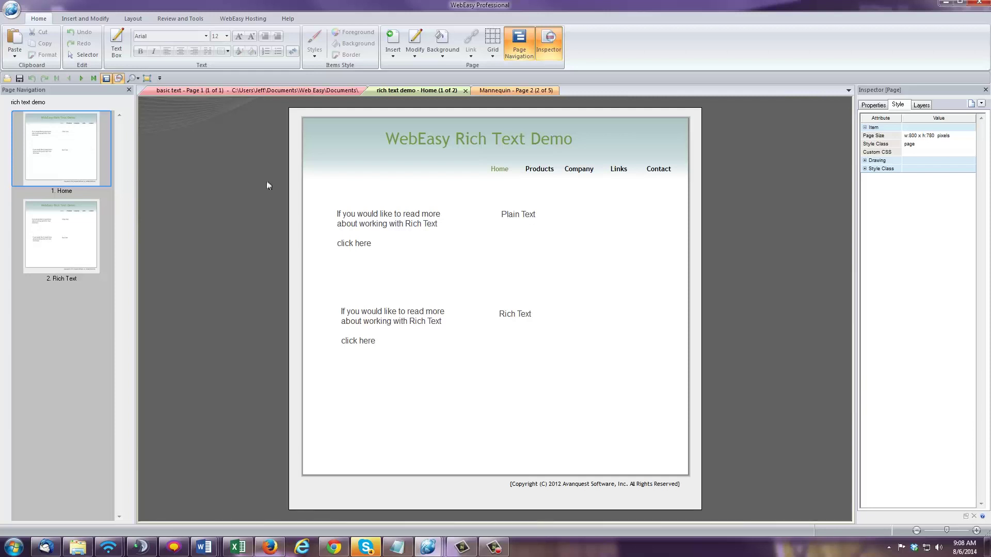
pyautogui.click(354, 225)
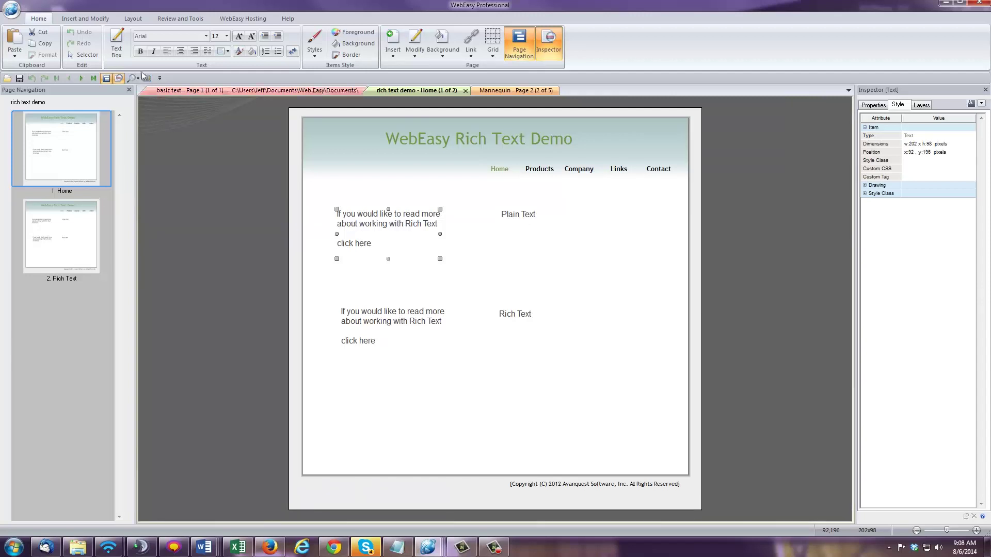
pyautogui.click(141, 52)
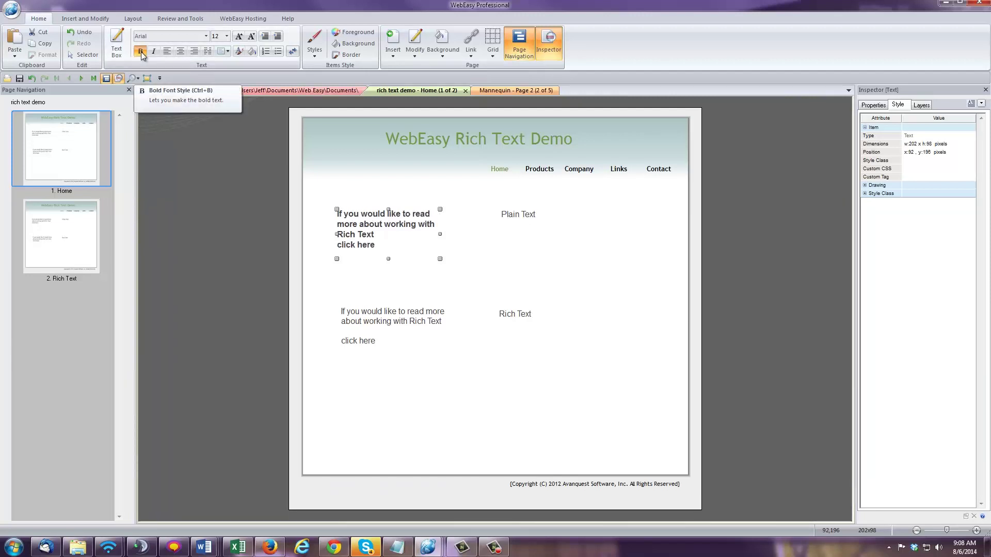
pyautogui.click(141, 53)
pyautogui.click(227, 36)
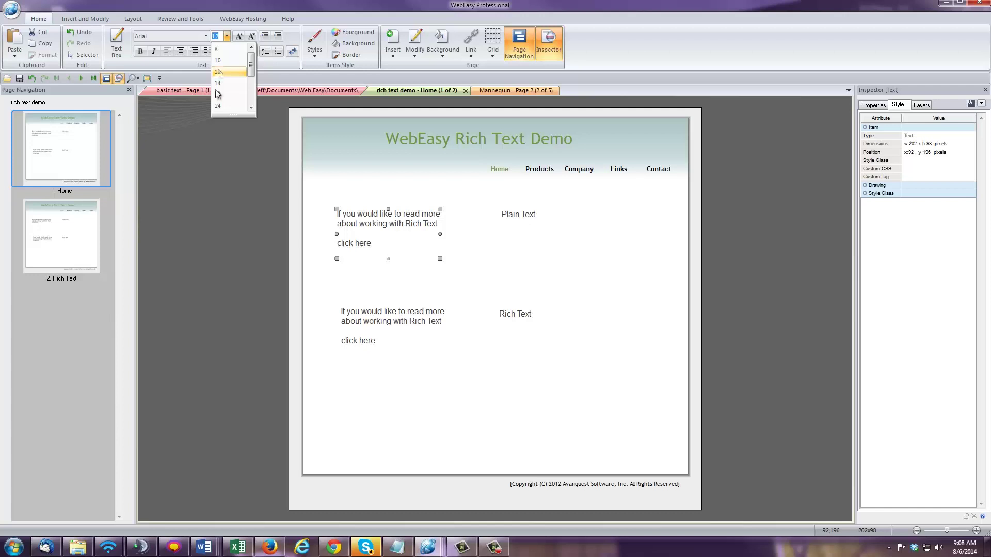
pyautogui.click(219, 95)
# Link that text box to the 'Rich Text' page using Page by Title
pyautogui.rightClick(342, 226)
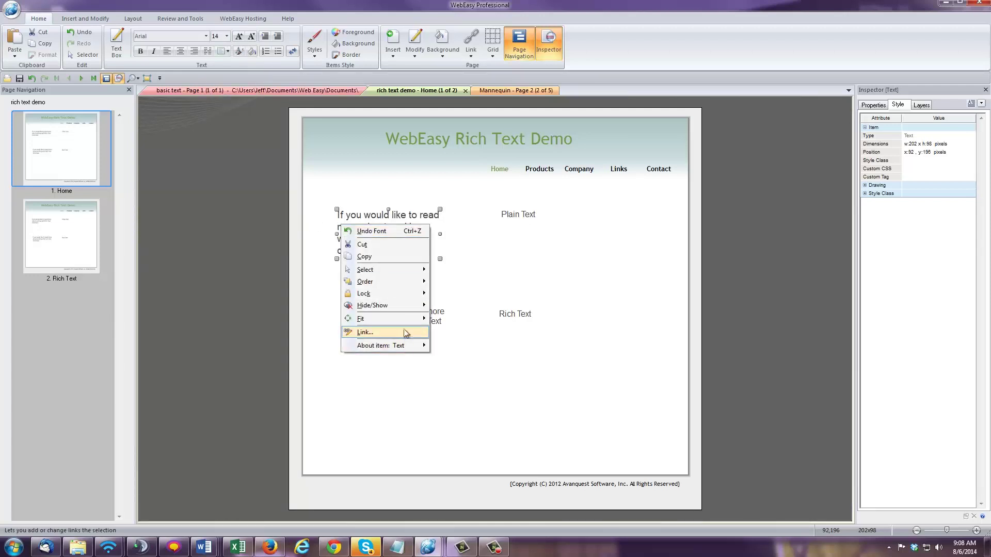
pyautogui.click(365, 333)
pyautogui.click(525, 228)
pyautogui.click(494, 242)
pyautogui.click(496, 228)
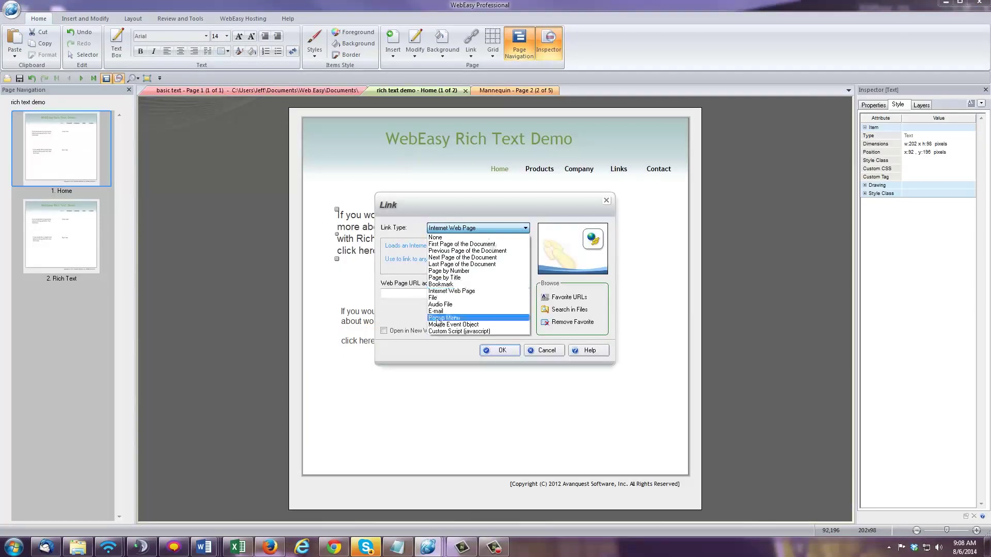
pyautogui.click(495, 237)
pyautogui.click(578, 294)
pyautogui.click(526, 255)
pyautogui.click(494, 342)
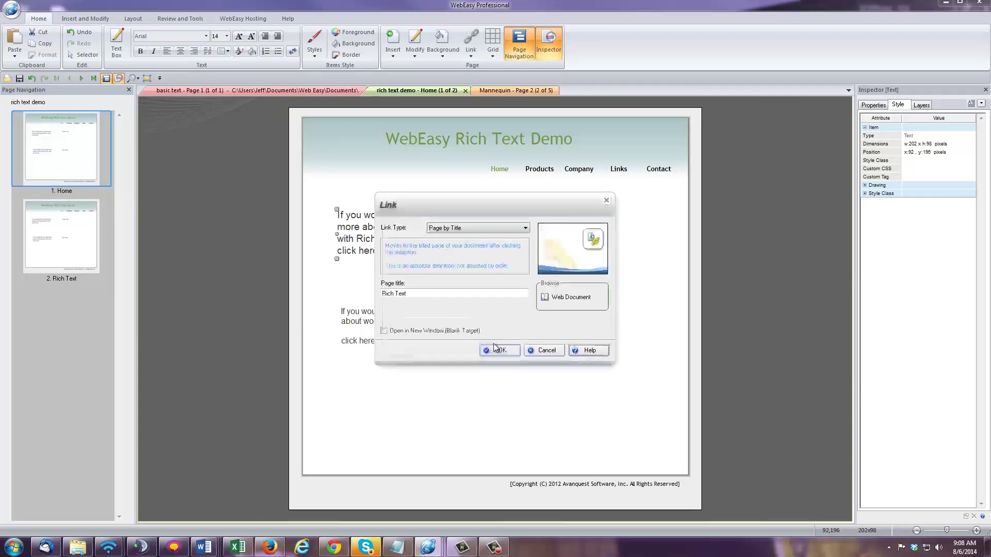
pyautogui.click(499, 355)
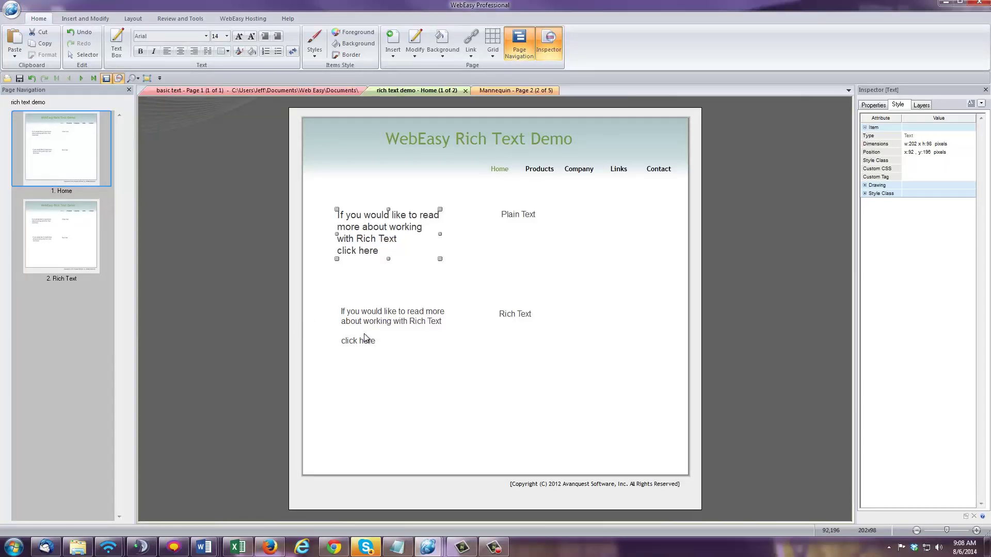
# Select 'click here' in the lower rich text box and link it by title to '2. Rich Text'
pyautogui.click(386, 315)
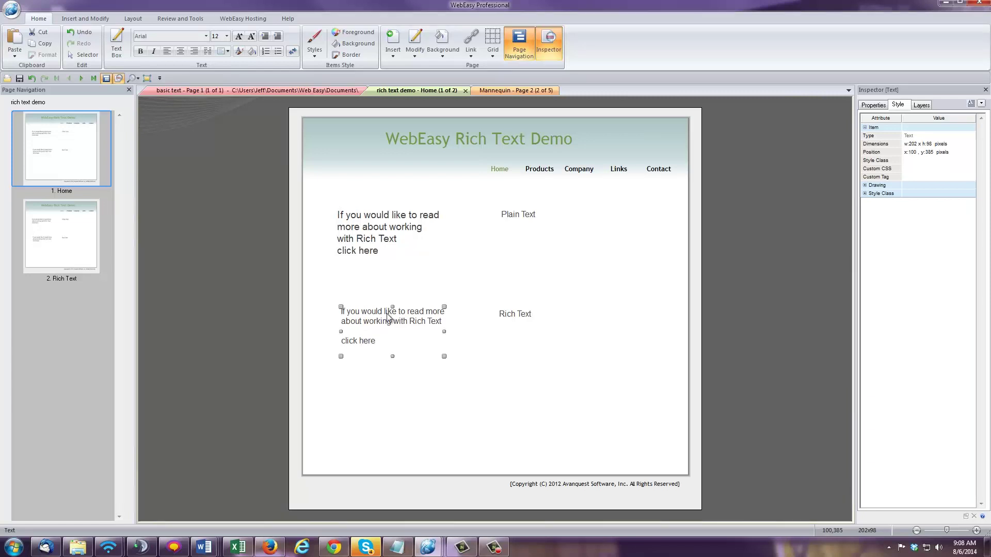
pyautogui.doubleClick(388, 317)
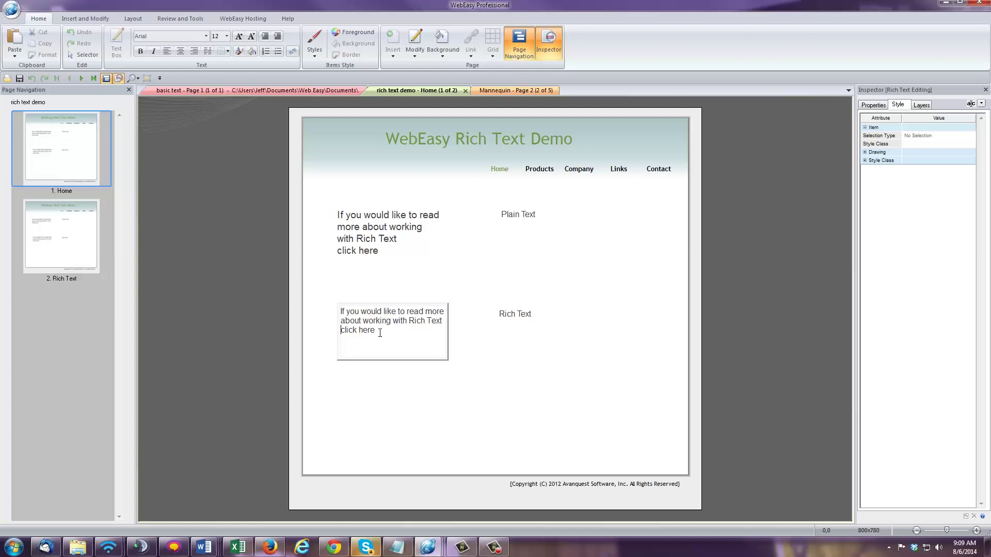
pyautogui.keyDown('shift'); pyautogui.click(380, 333); pyautogui.keyUp('shift')
pyautogui.rightClick(364, 333)
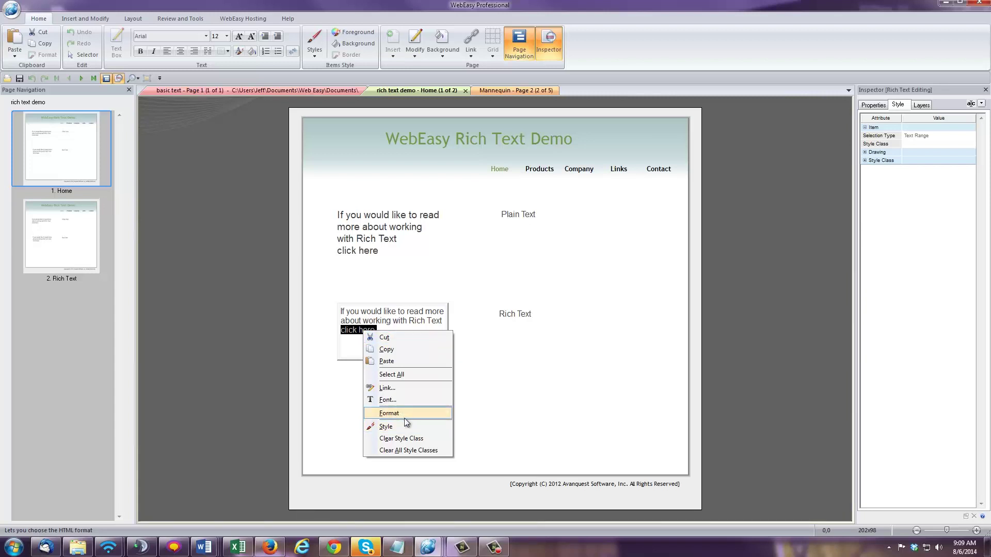
pyautogui.click(407, 389)
pyautogui.click(461, 228)
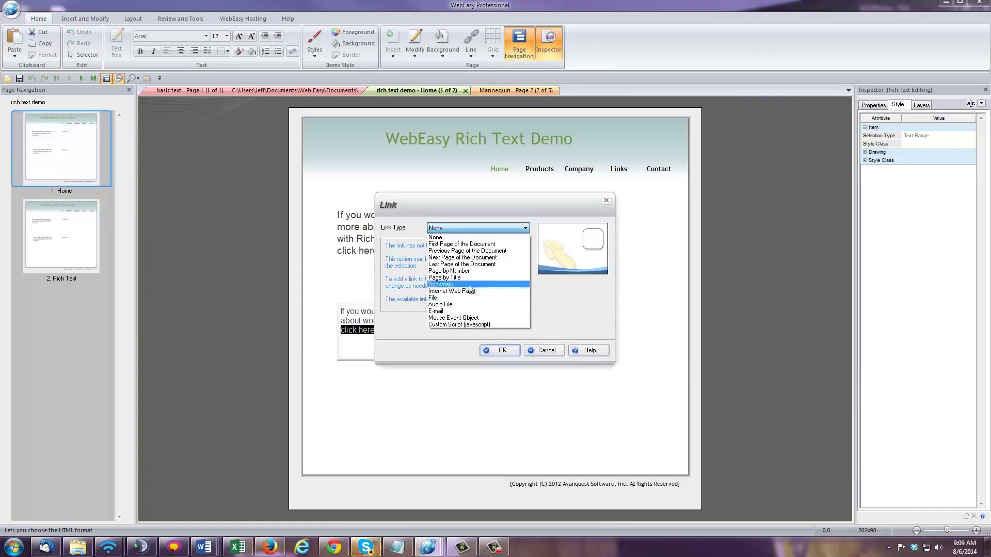
pyautogui.click(447, 278)
pyautogui.click(573, 297)
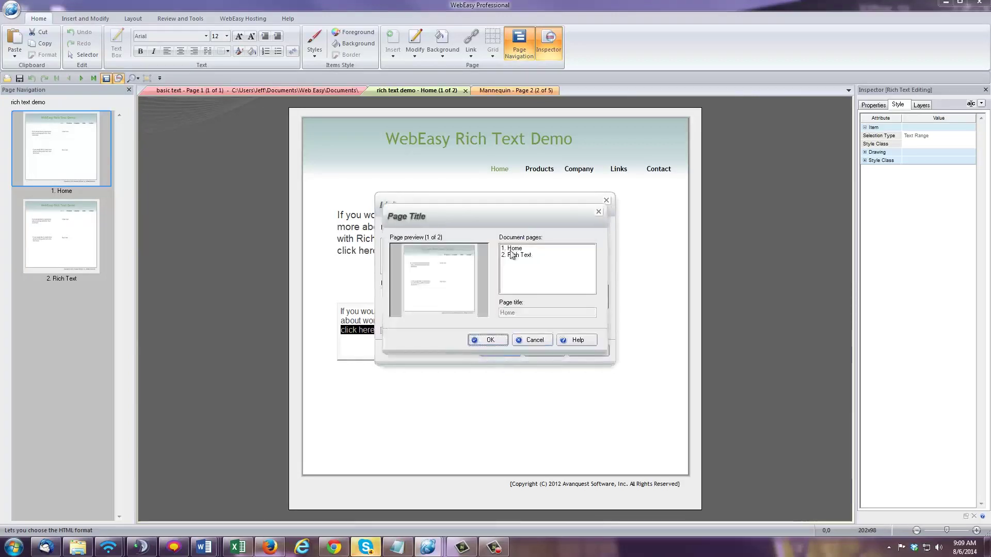
pyautogui.click(486, 340)
pyautogui.click(497, 354)
pyautogui.click(458, 463)
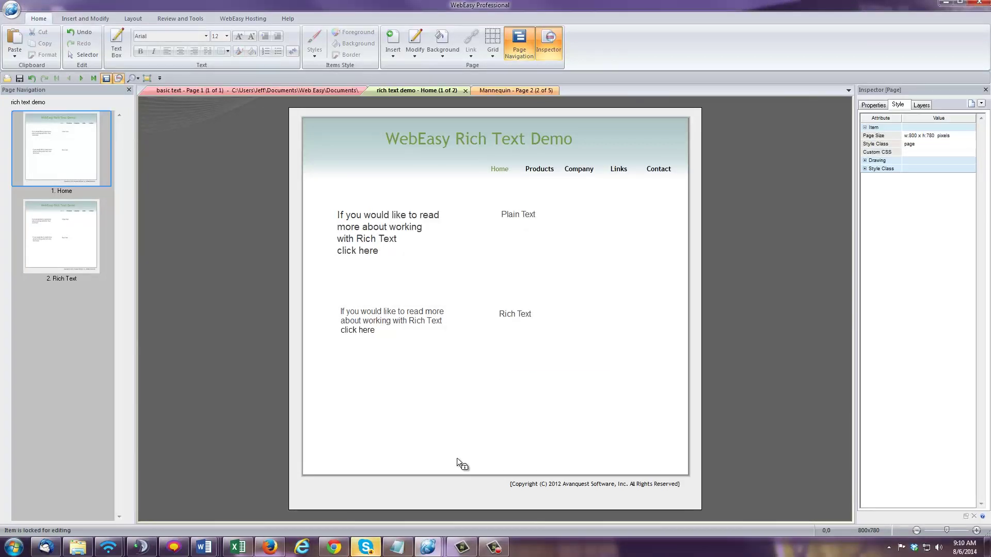
pyautogui.click(180, 18)
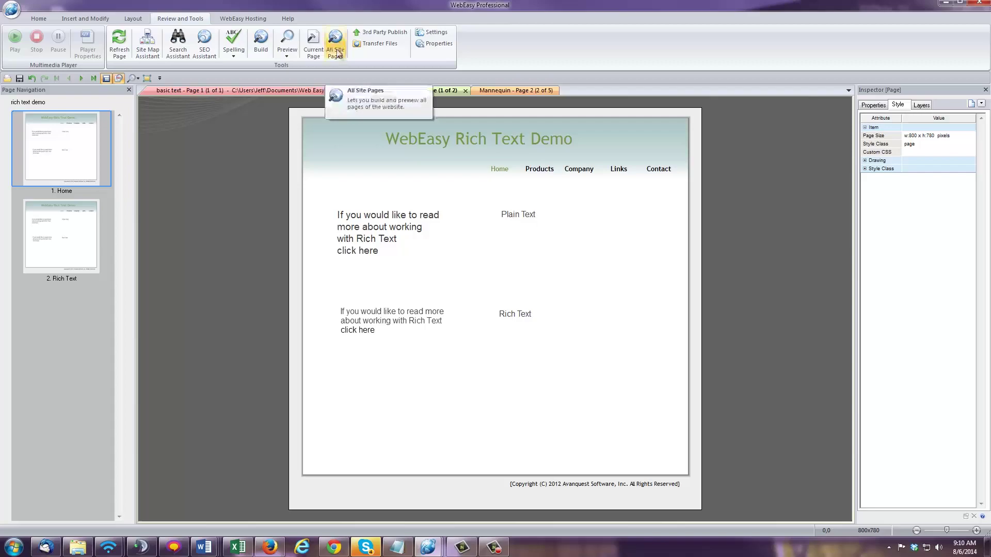
# Build and preview all site pages in Firefox, then return to the WebEasy editor
pyautogui.click(336, 47)
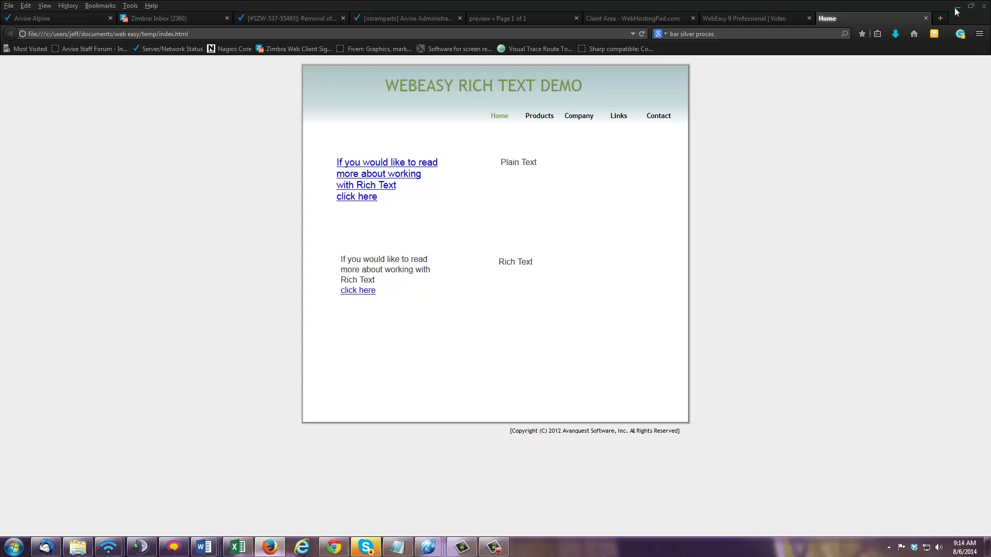
pyautogui.hotkey('alt', 'Tab')
# Select 'Rich Text' in the rich text box, make it bold, and check its Font settings
pyautogui.doubleClick(415, 320)
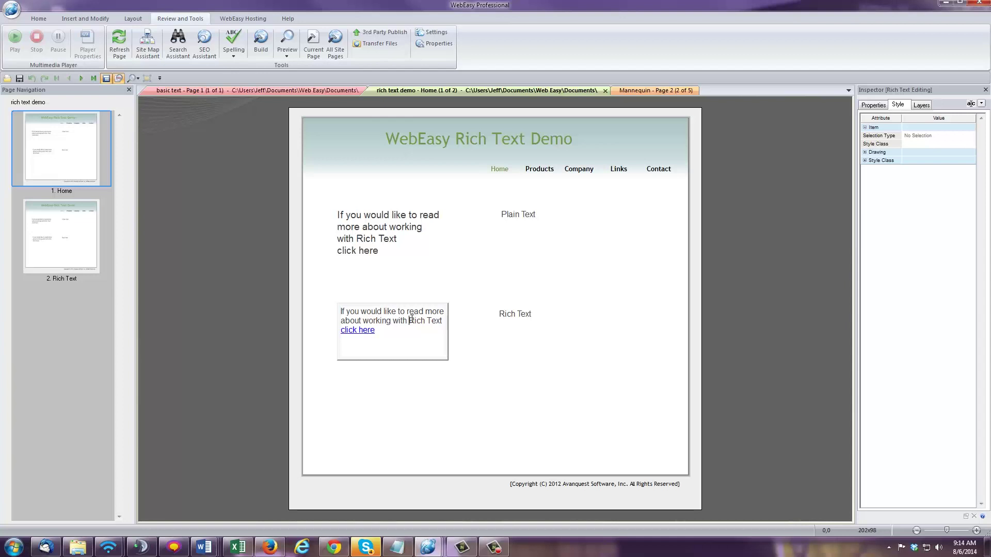
pyautogui.click(412, 321)
pyautogui.hotkey('shift', 'End')
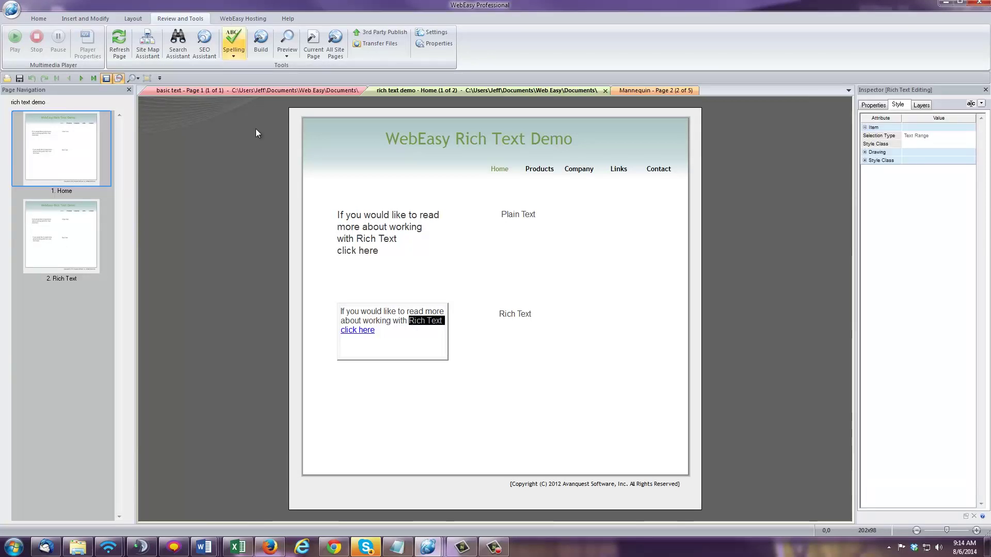
pyautogui.click(44, 20)
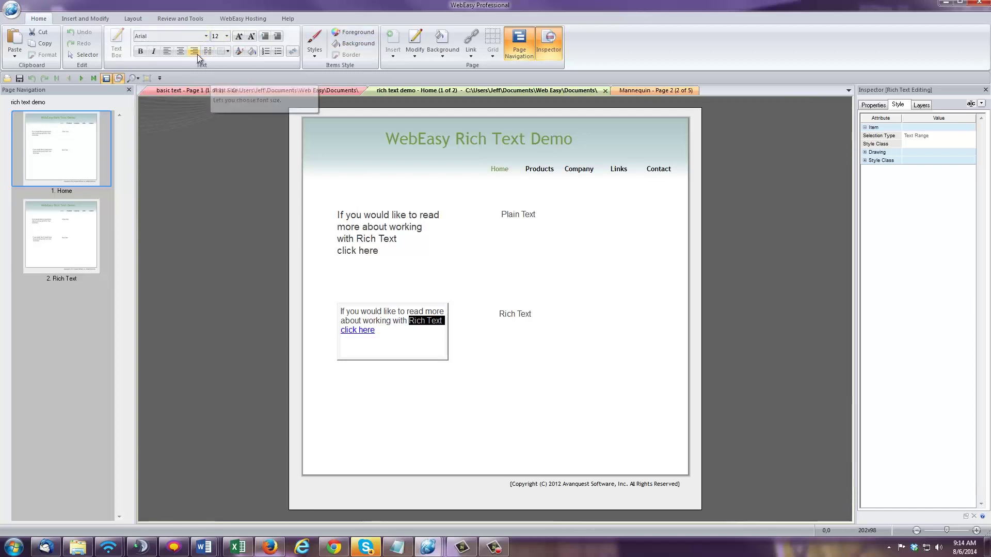
pyautogui.click(139, 52)
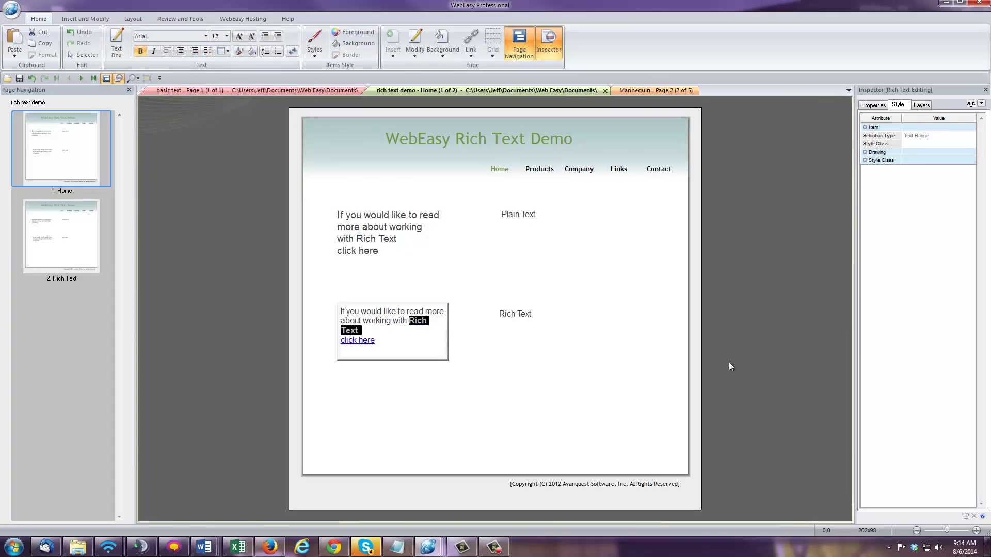
pyautogui.rightClick(421, 321)
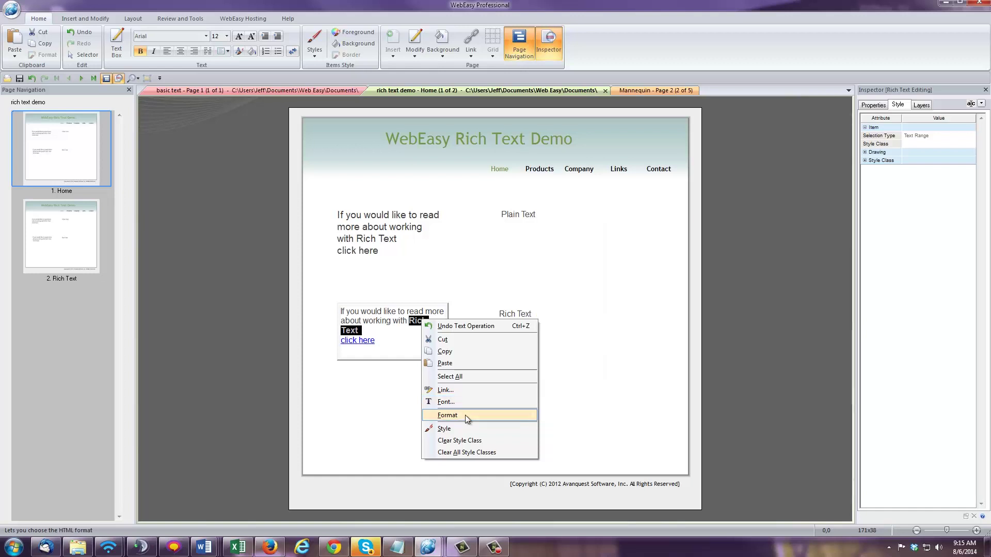
pyautogui.click(462, 402)
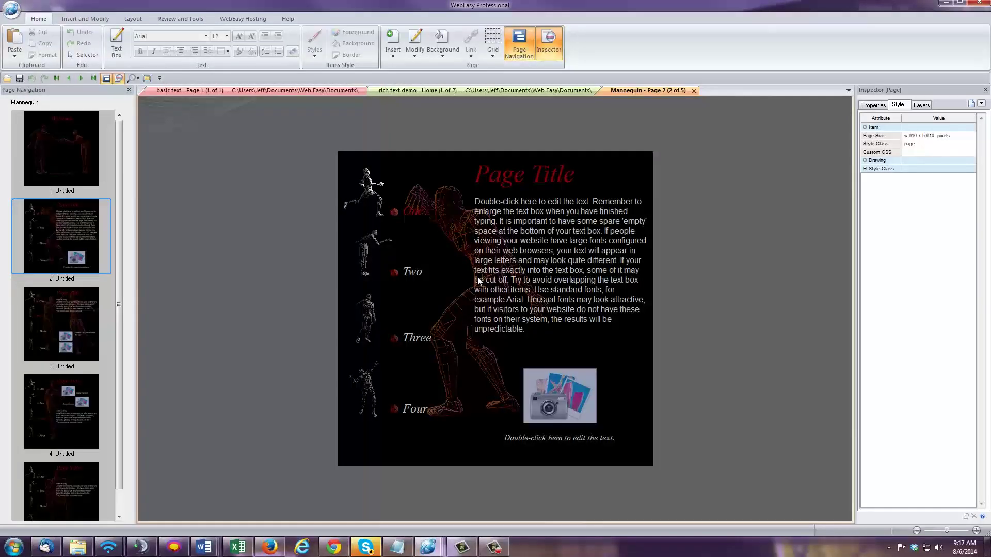
# Clear the main paragraph and type 'Type whatever text you need here. Since this is only a test document…'
pyautogui.doubleClick(537, 274)
pyautogui.hotkey('ctrl', 'a')
pyautogui.press('Delete')
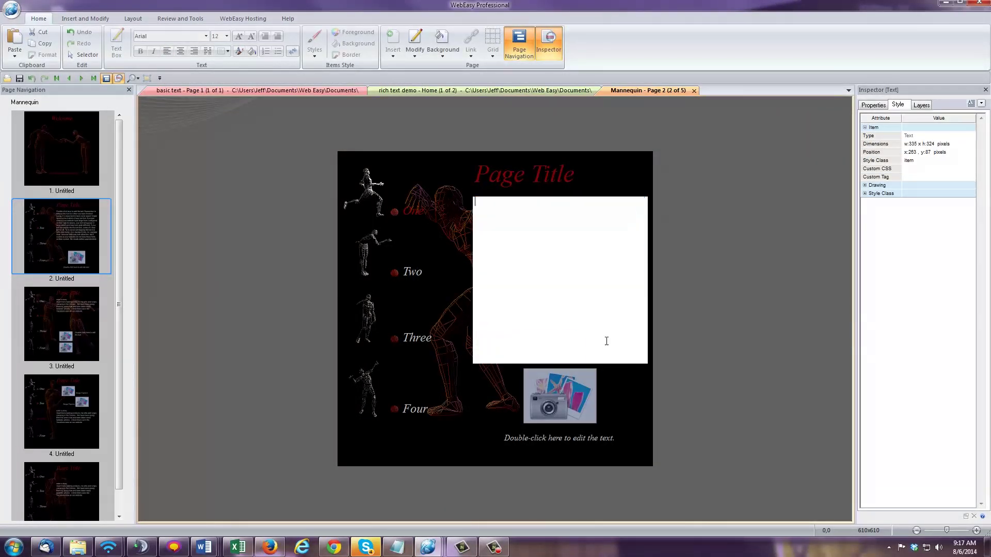
pyautogui.write('Type whatever text you need here.  Sin')
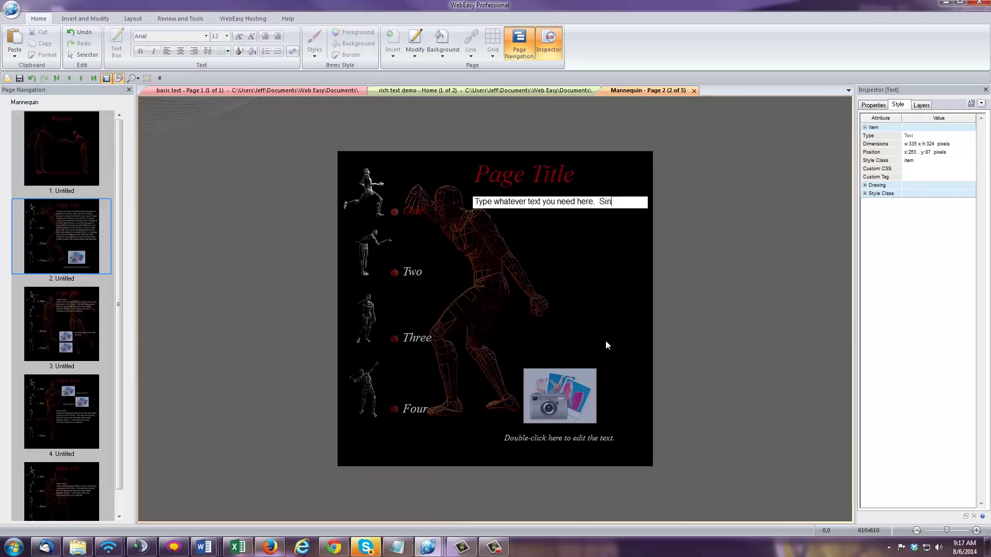
pyautogui.write('ce this is only a test  document I dont really have an')
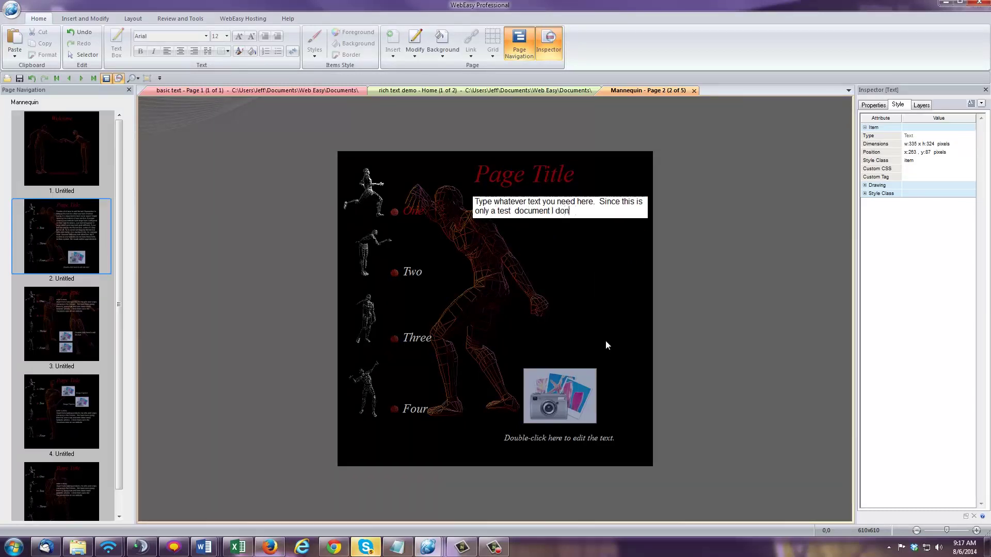
pyautogui.write('ything to say')
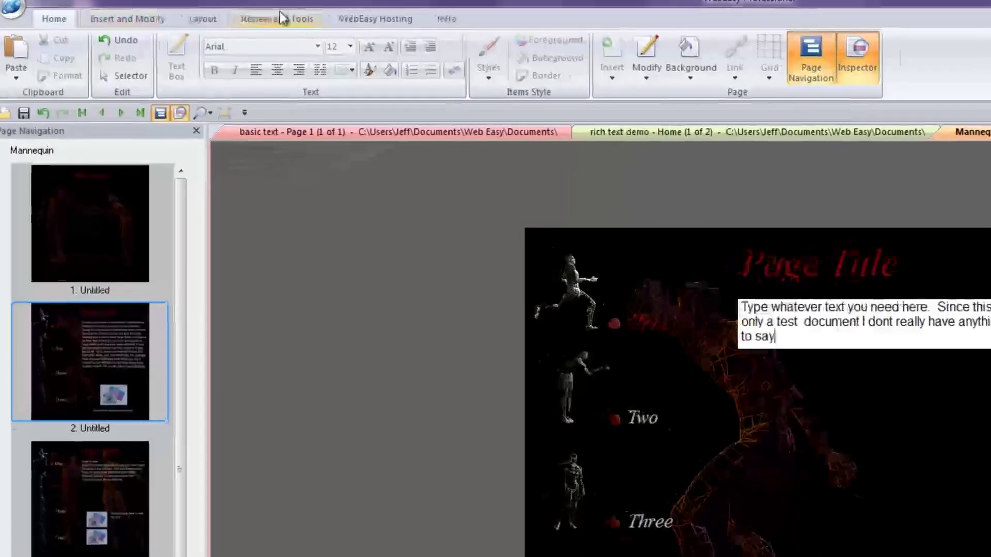
# Run the spelling check, choose the suggestion "don't" for 'dont', and finish the check
pyautogui.click(266, 18)
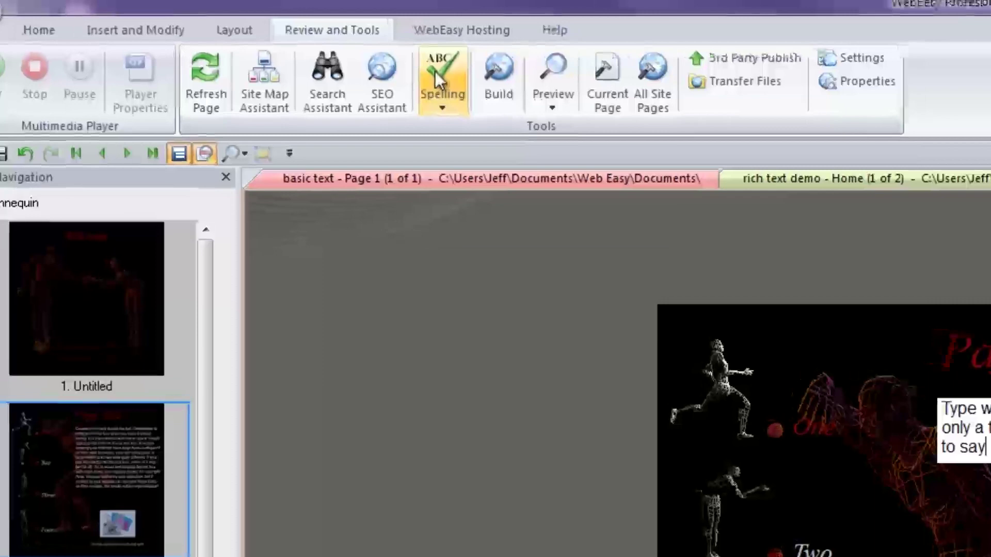
pyautogui.click(402, 61)
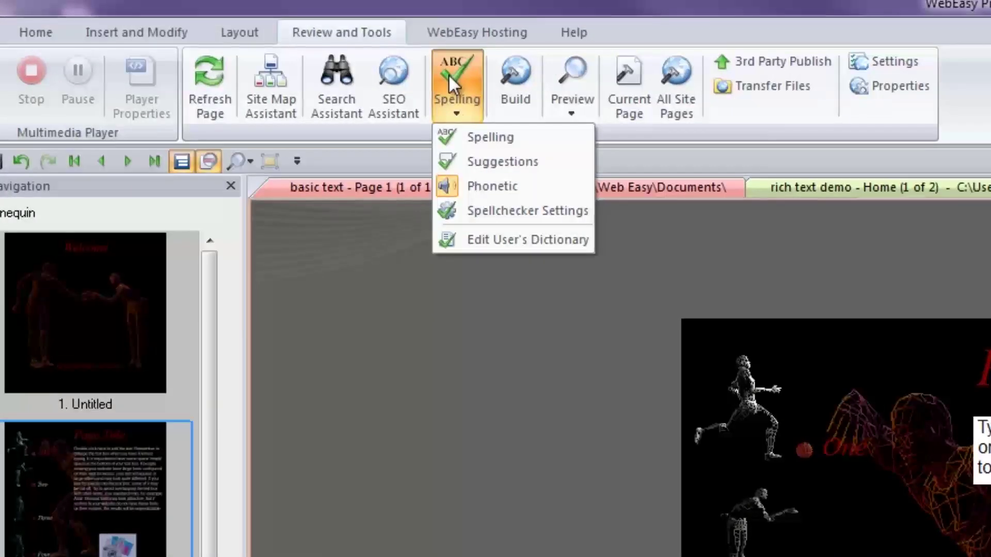
pyautogui.click(492, 138)
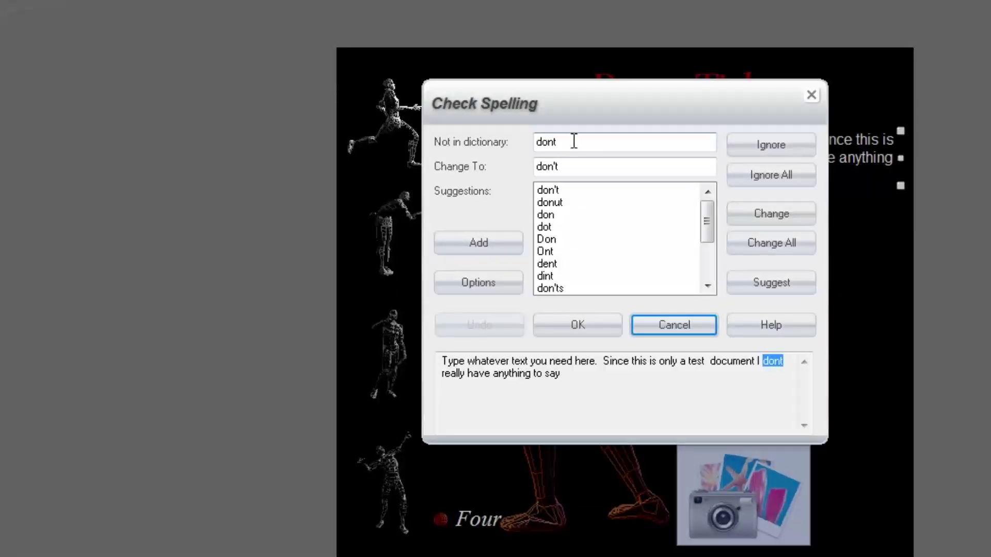
pyautogui.click(571, 190)
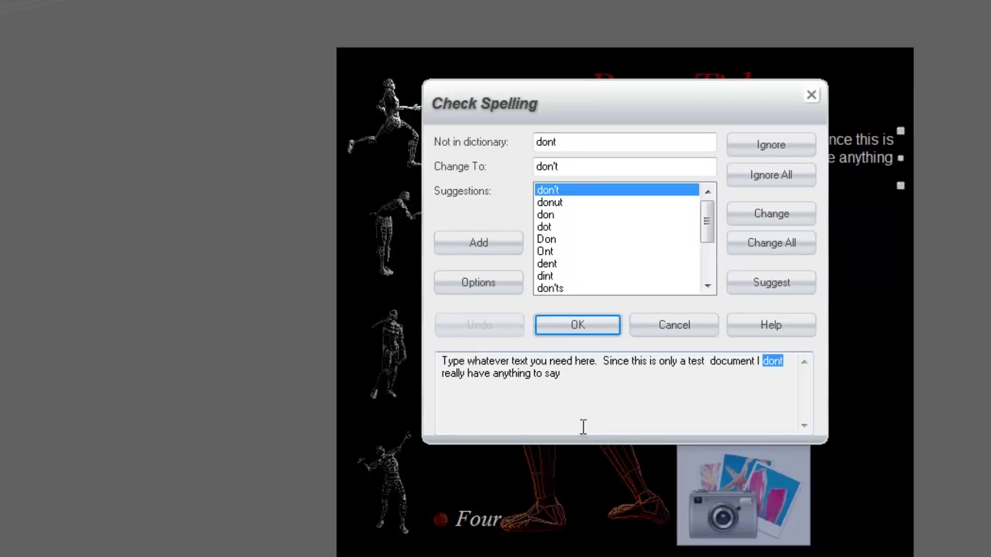
pyautogui.click(589, 329)
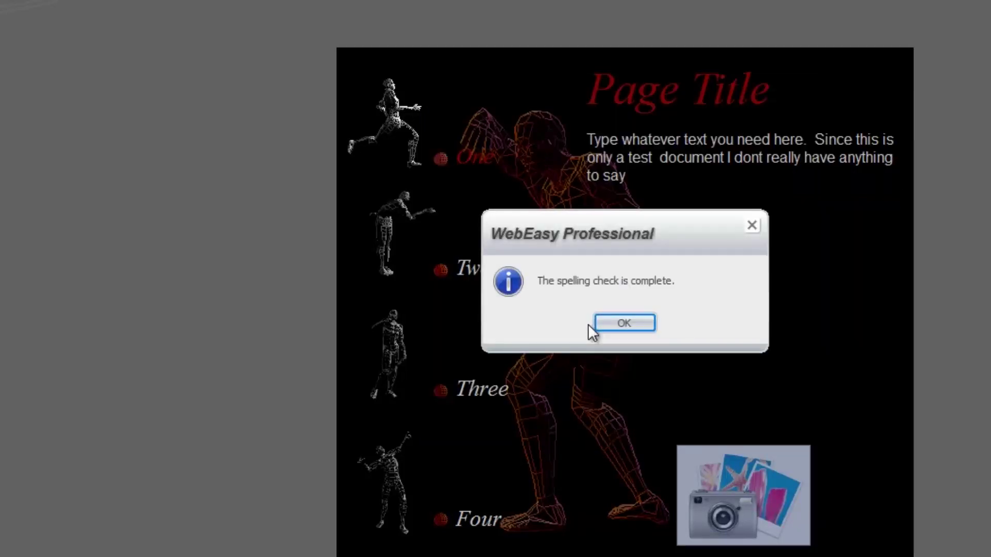